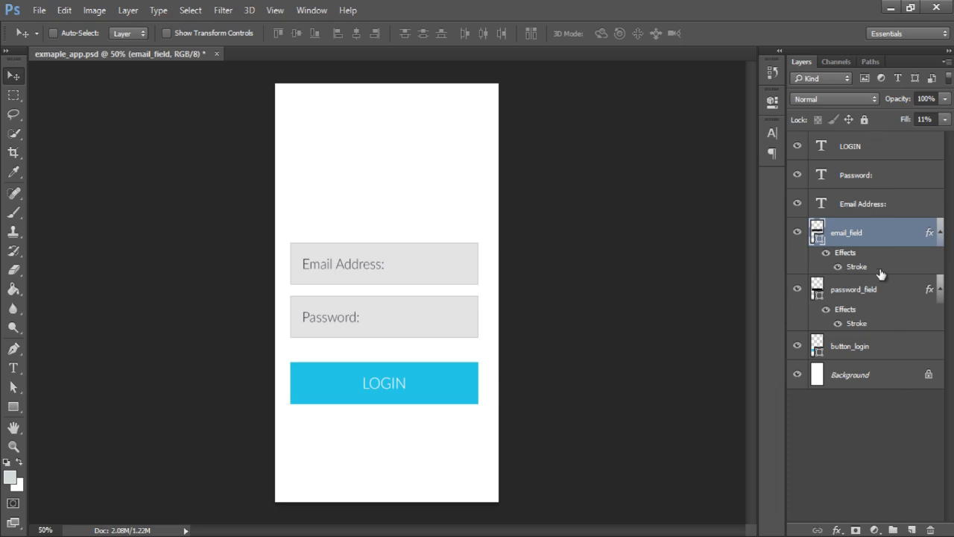
- Group the Email Address: text and email_field layers and name the group Email Field
{"action": "left_click", "coordinate": [915, 208], "text": "shift"}
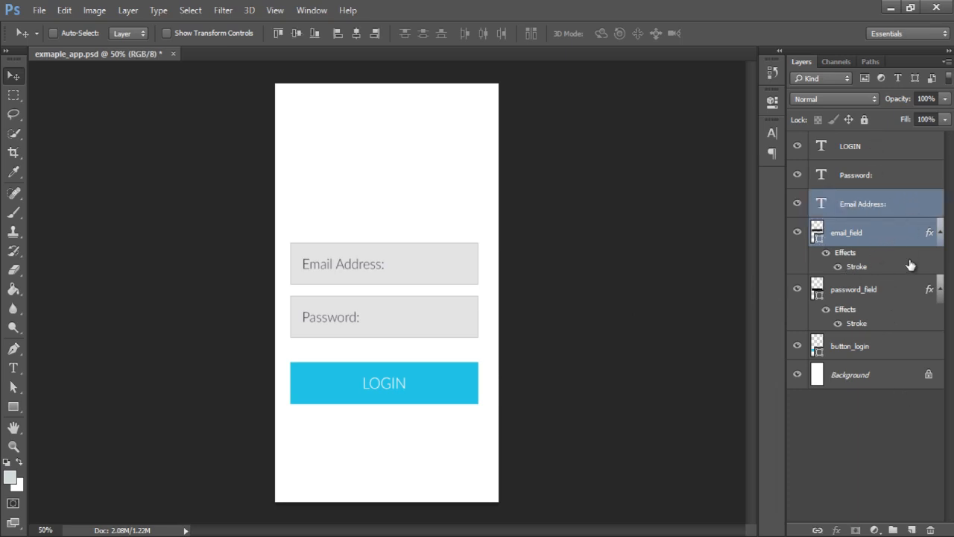
{"action": "left_click_drag", "start_coordinate": [893, 246], "coordinate": [892, 529]}
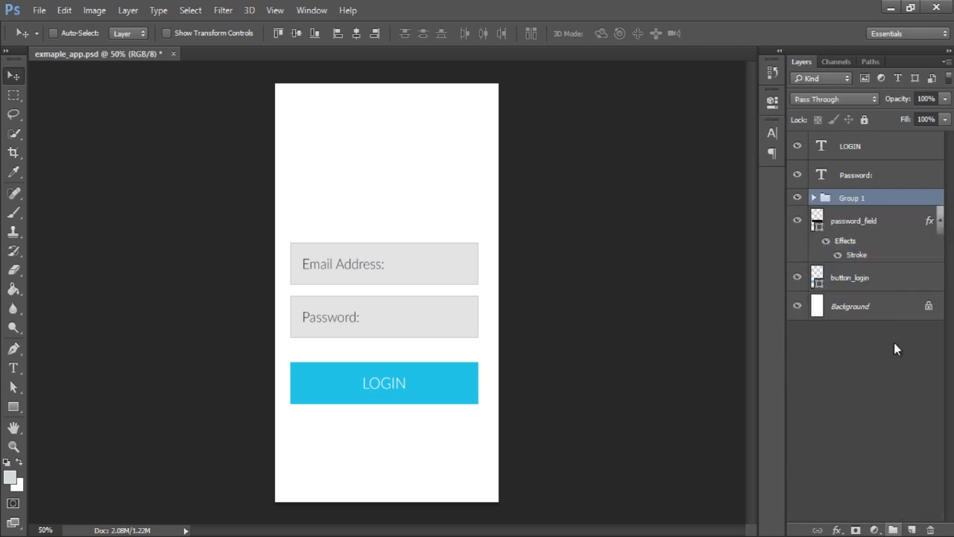
{"action": "double_click", "coordinate": [853, 198]}
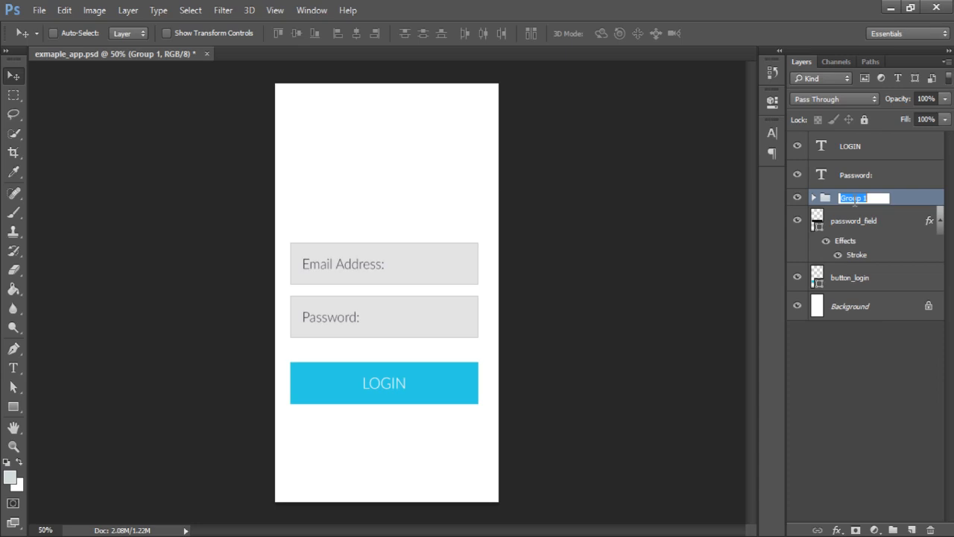
{"action": "type", "text": "Email Field"}
{"action": "key", "text": "Return"}
- Group the Password: text and password_field layers and name the group Password Field
{"action": "left_click", "coordinate": [857, 176]}
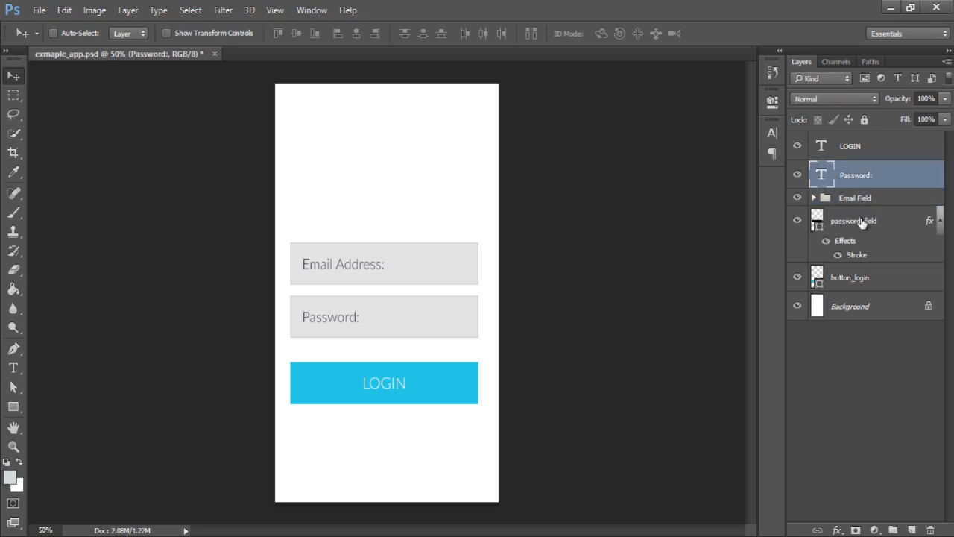
{"action": "left_click", "coordinate": [857, 221], "text": "ctrl"}
{"action": "left_click_drag", "start_coordinate": [903, 245], "coordinate": [892, 529]}
{"action": "double_click", "coordinate": [854, 170]}
{"action": "type", "text": "P"}
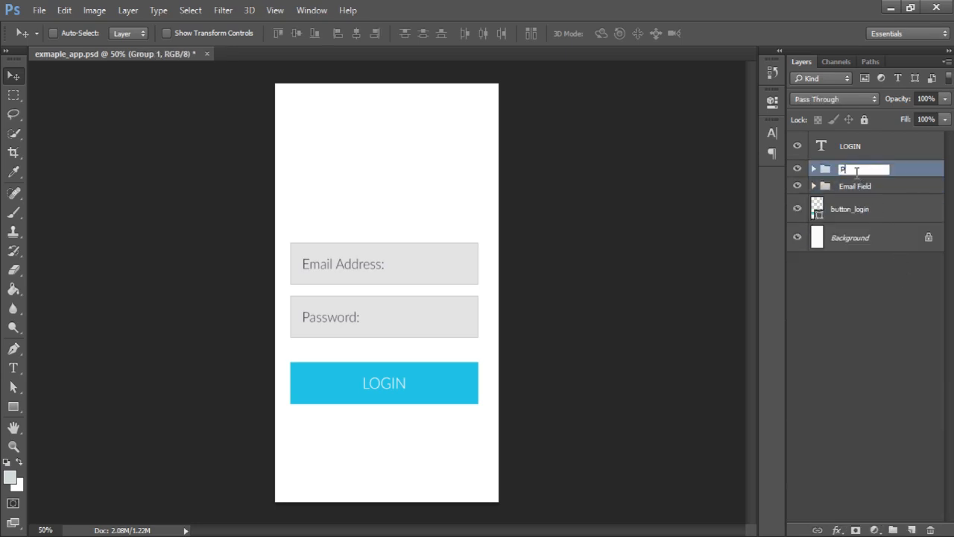
{"action": "type", "text": "assword Field"}
{"action": "key", "text": "Return"}
- Group the LOGIN text and button_login layers and name the group Button
{"action": "left_click", "coordinate": [861, 151]}
{"action": "left_click", "coordinate": [875, 208], "text": "ctrl"}
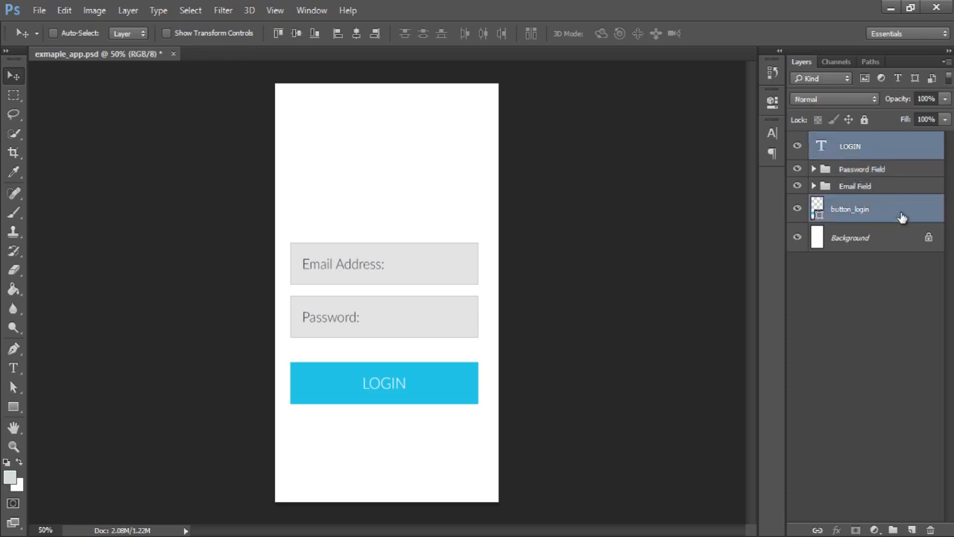
{"action": "left_click_drag", "start_coordinate": [903, 215], "coordinate": [890, 465]}
{"action": "key", "text": "ctrl+g"}
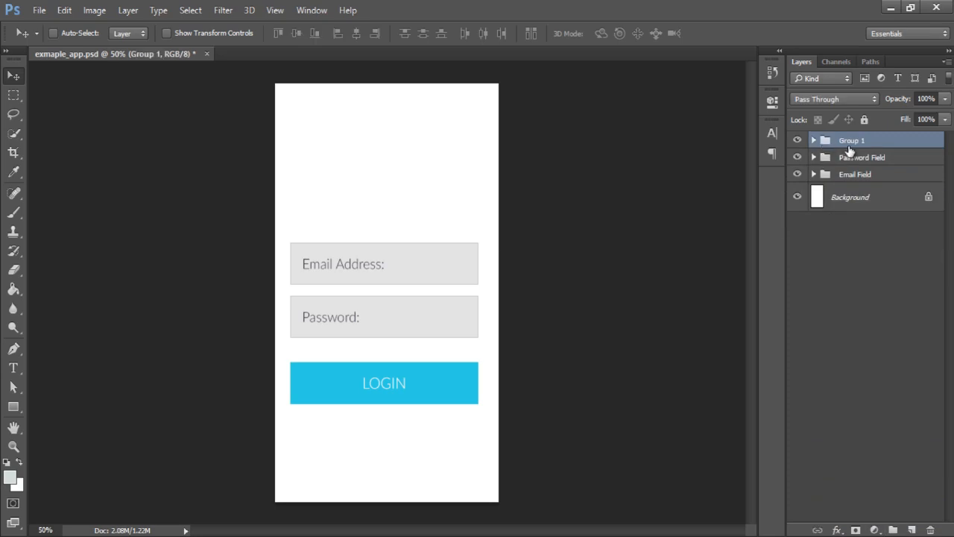
{"action": "double_click", "coordinate": [850, 141]}
{"action": "type", "text": "Button"}
{"action": "key", "text": "Return"}
- Expand the Button group and rename it Login Button
{"action": "left_click", "coordinate": [814, 140]}
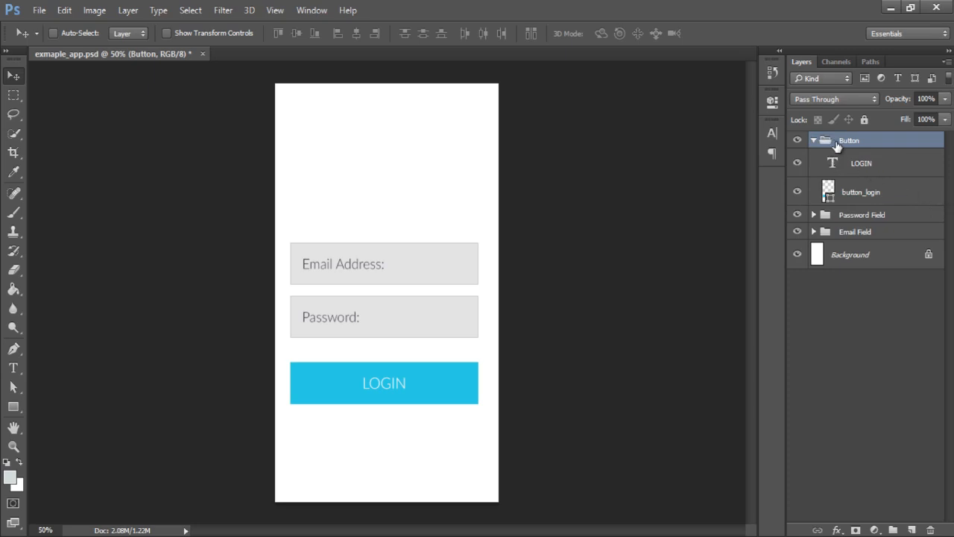
{"action": "double_click", "coordinate": [840, 142]}
{"action": "left_click", "coordinate": [840, 142]}
{"action": "type", "text": "Login"}
{"action": "key", "text": "Return"}
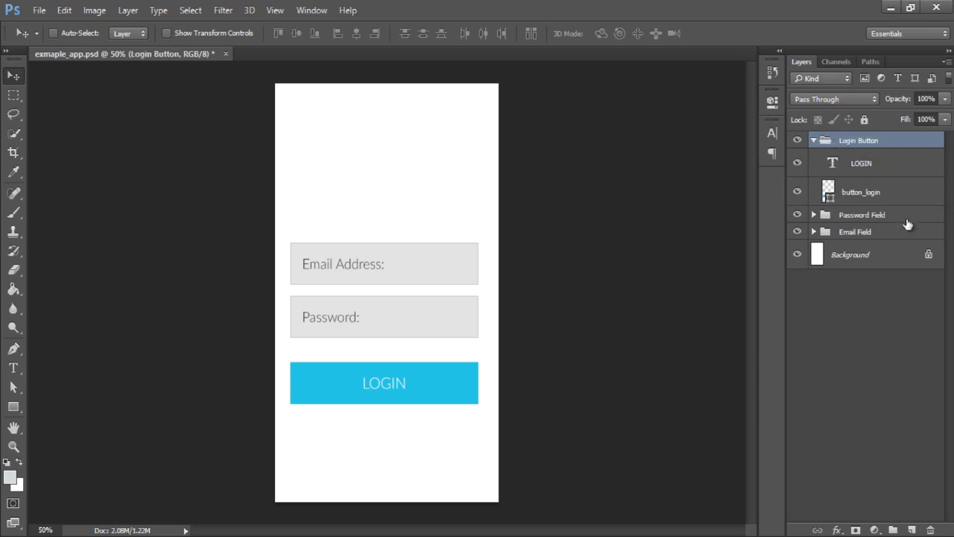
{"action": "left_click", "coordinate": [903, 195]}
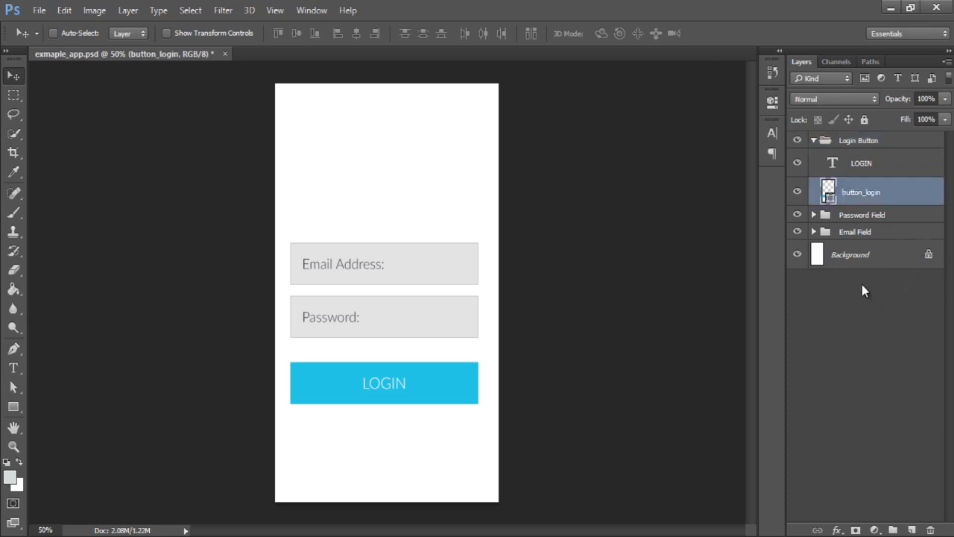
{"action": "right_click", "coordinate": [909, 193]}
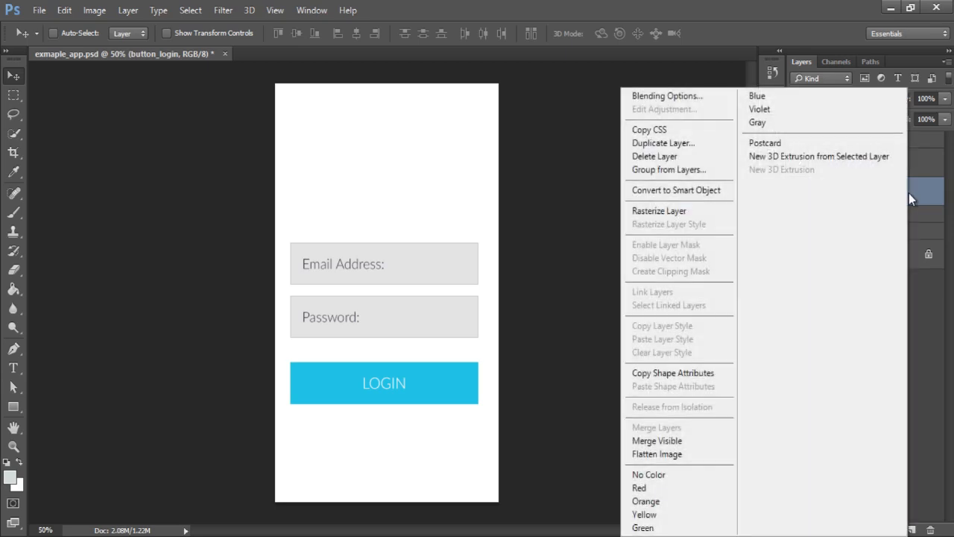
{"action": "left_click", "coordinate": [712, 96]}
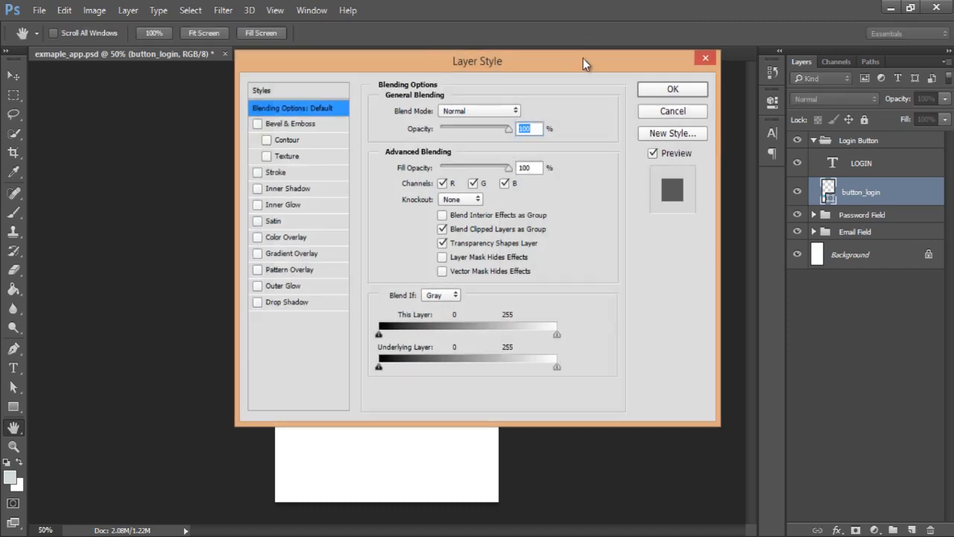
{"action": "left_click_drag", "start_coordinate": [583, 61], "coordinate": [570, 124]}
{"action": "left_click", "coordinate": [691, 122]}
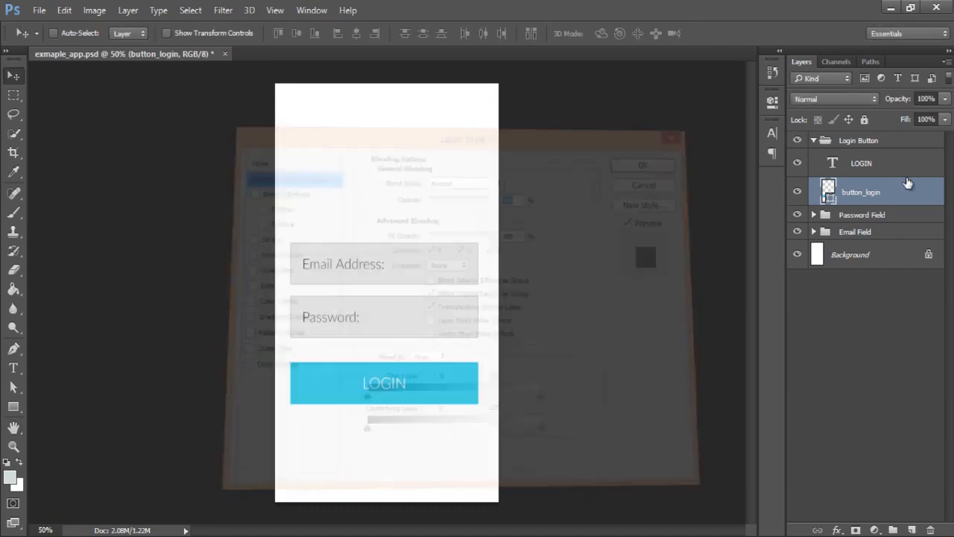
- Open the layer style settings of the button_login layer, clear of the artwork, and enable Drop Shadow
{"action": "double_click", "coordinate": [831, 186]}
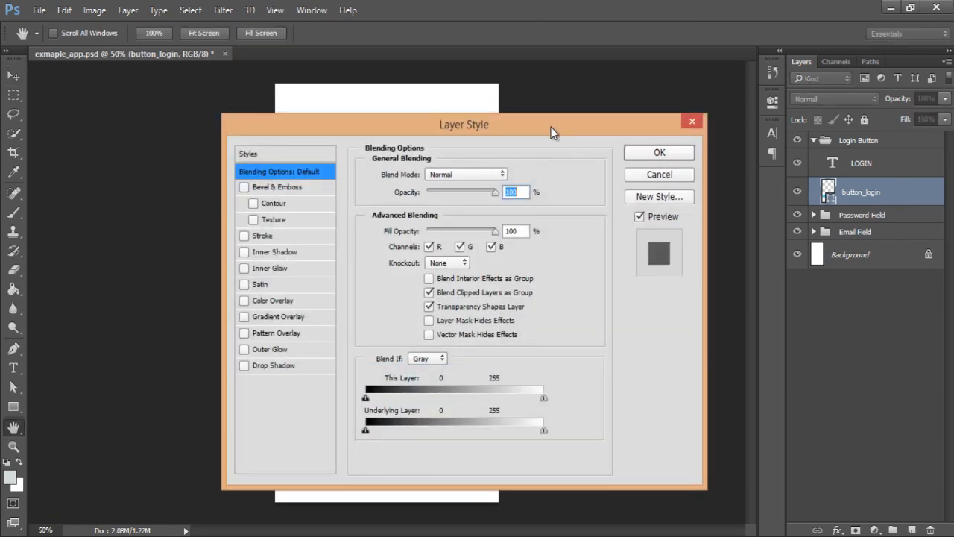
{"action": "left_click_drag", "start_coordinate": [551, 127], "coordinate": [717, 143]}
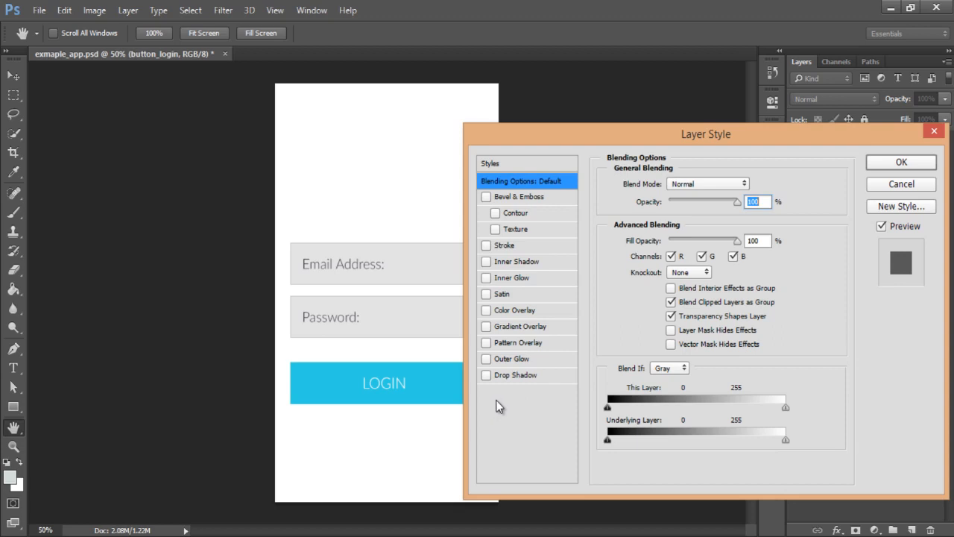
{"action": "left_click", "coordinate": [510, 376]}
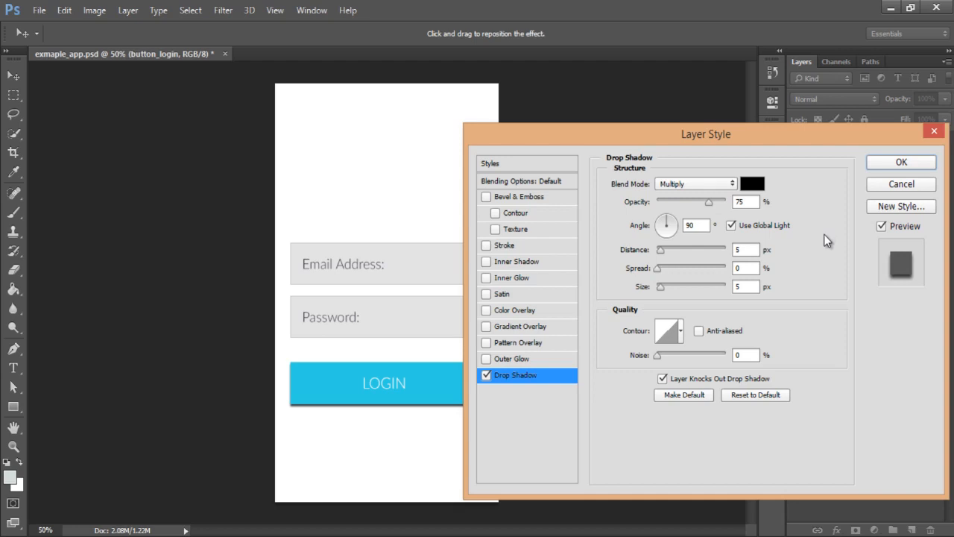
- Try the login button's drop shadow at 79% opacity, 4 px distance, 11% spread and 3 px size
{"action": "left_click_drag", "start_coordinate": [663, 252], "coordinate": [658, 295]}
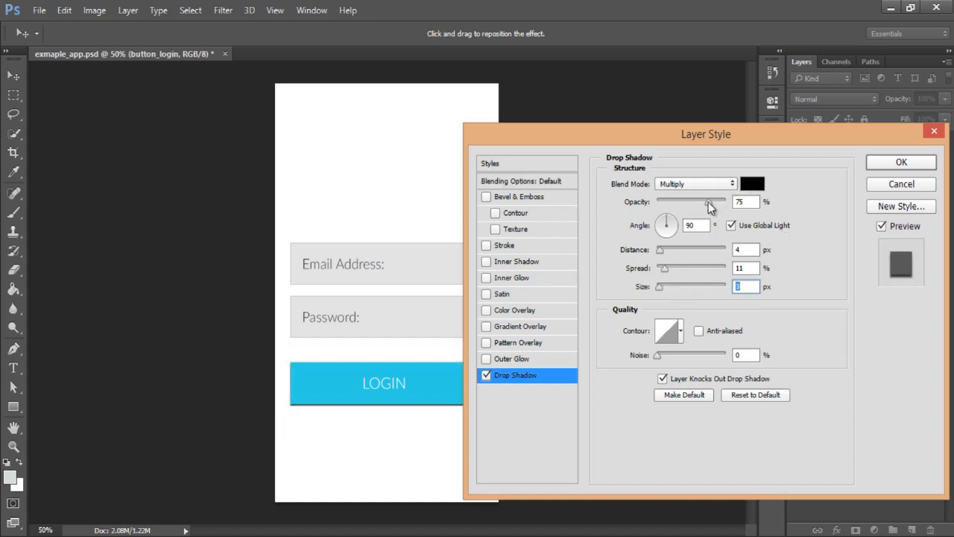
{"action": "left_click_drag", "start_coordinate": [708, 207], "coordinate": [671, 254]}
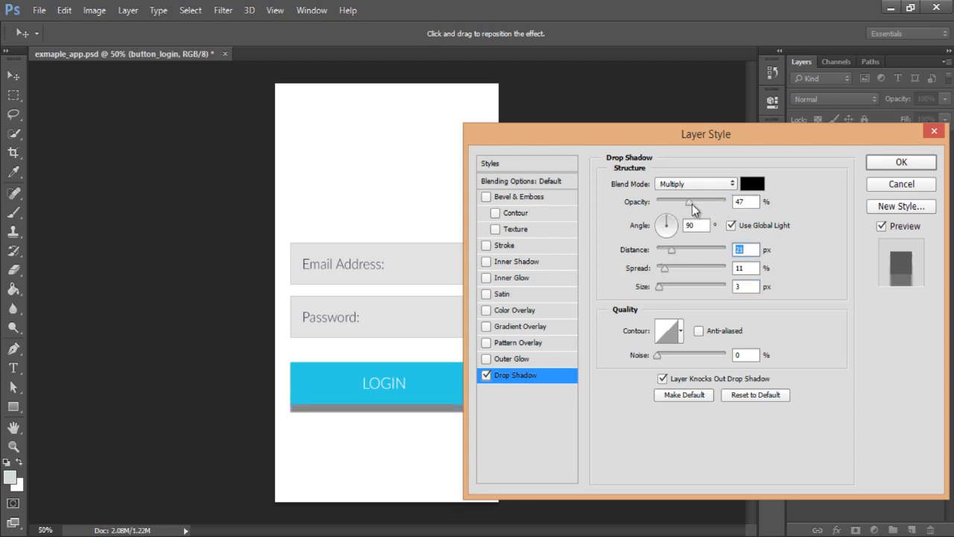
{"action": "left_click_drag", "start_coordinate": [692, 203], "coordinate": [714, 208]}
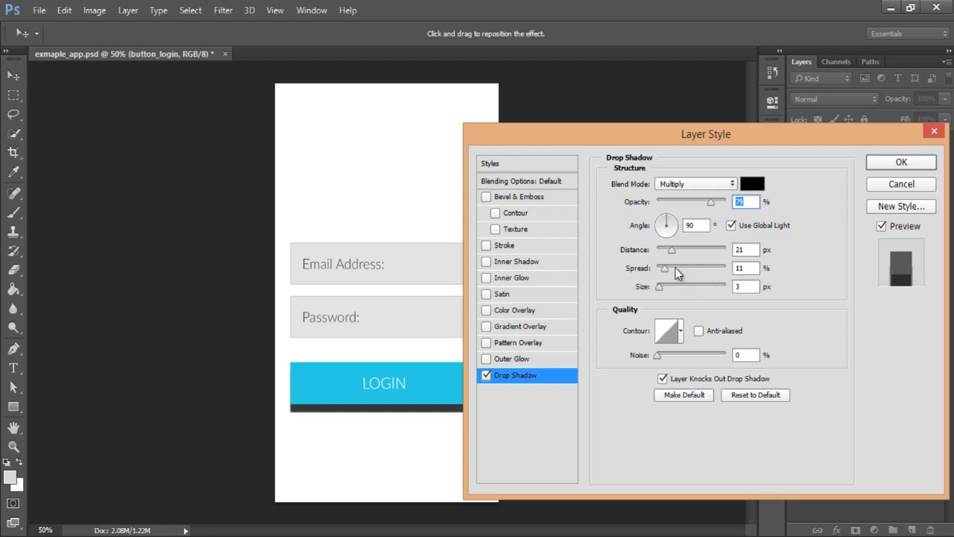
{"action": "left_click_drag", "start_coordinate": [673, 254], "coordinate": [658, 255]}
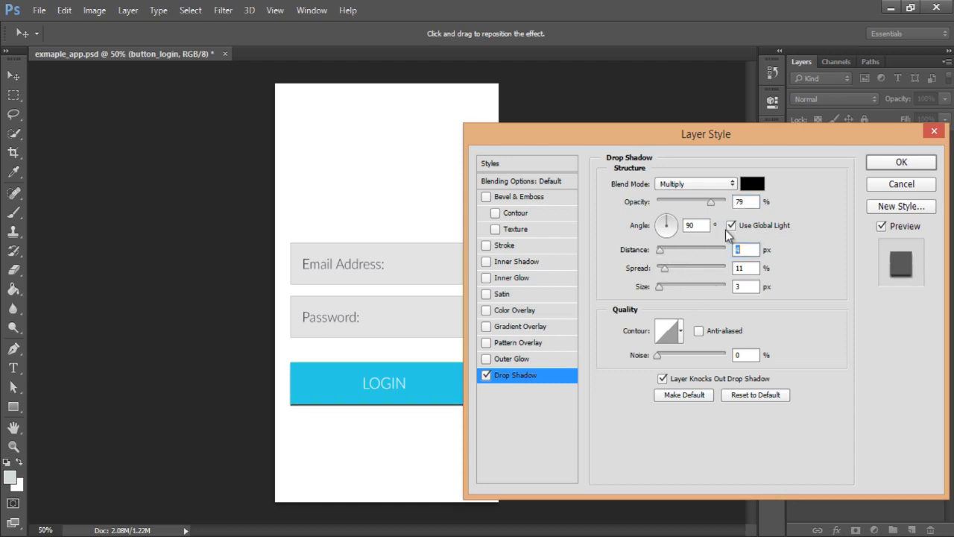
- Try different red shades for the login button's drop shadow color
{"action": "left_click", "coordinate": [752, 184]}
{"action": "left_click", "coordinate": [624, 249]}
{"action": "left_click", "coordinate": [592, 292]}
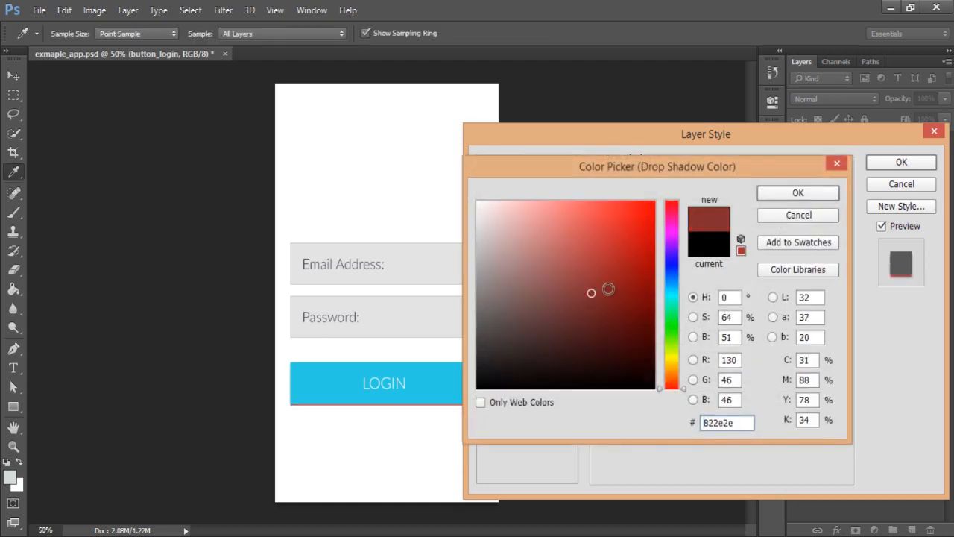
{"action": "left_click", "coordinate": [629, 248]}
{"action": "left_click", "coordinate": [784, 217]}
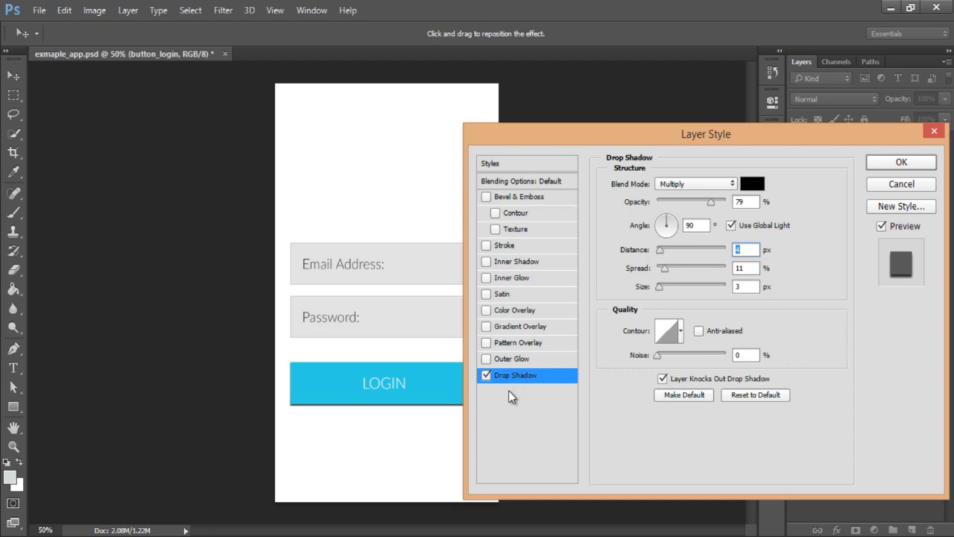
- Toggle the login button's Drop Shadow off and on while trying the default Gradient Overlay
{"action": "left_click", "coordinate": [486, 376]}
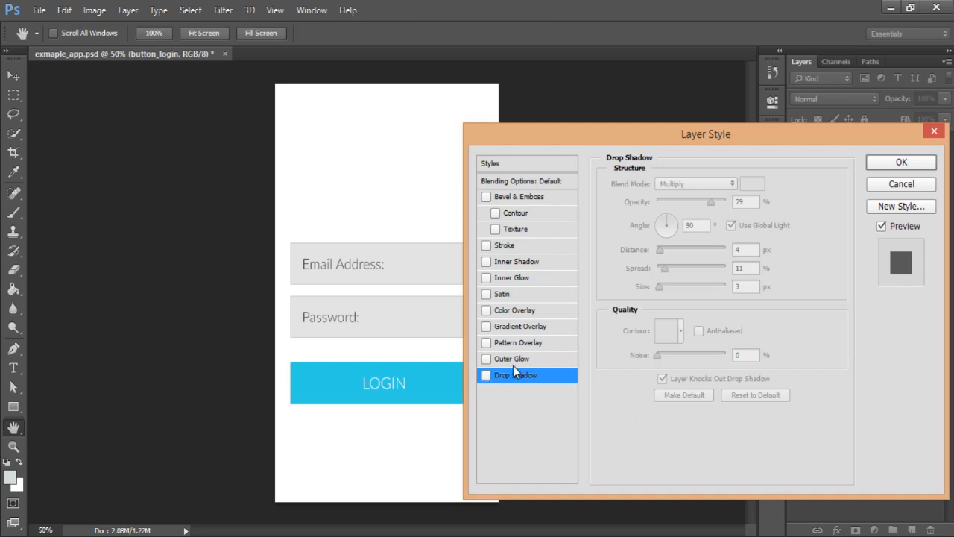
{"action": "left_click", "coordinate": [537, 327]}
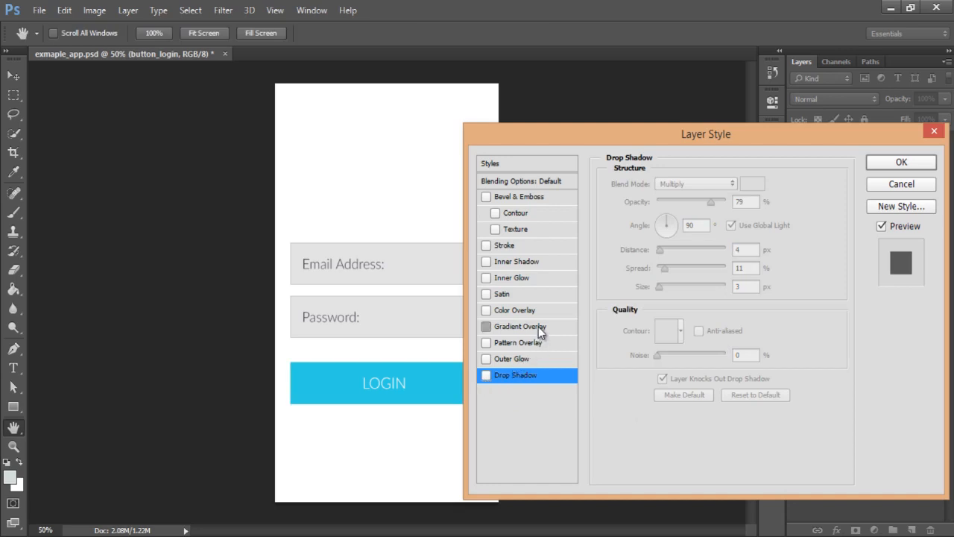
{"action": "left_click", "coordinate": [520, 375]}
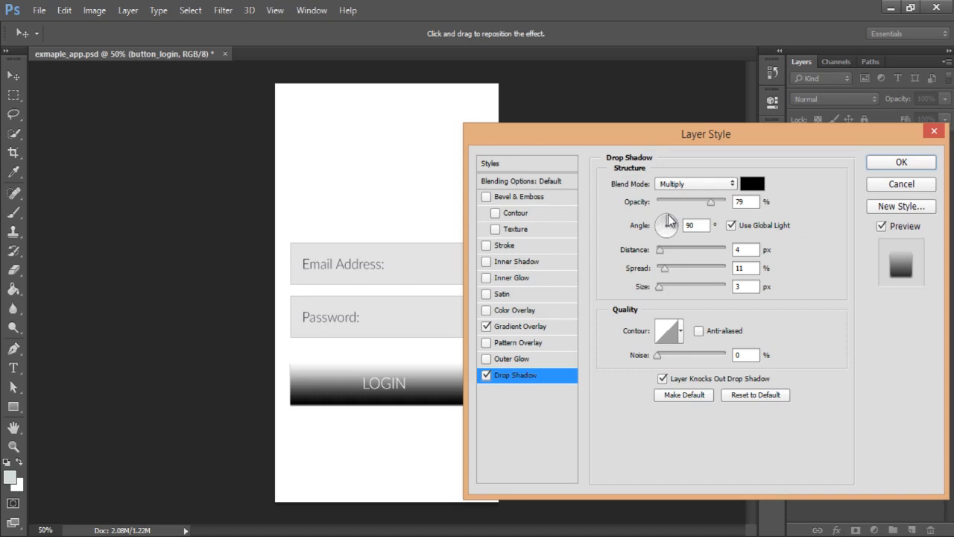
{"action": "left_click", "coordinate": [486, 326]}
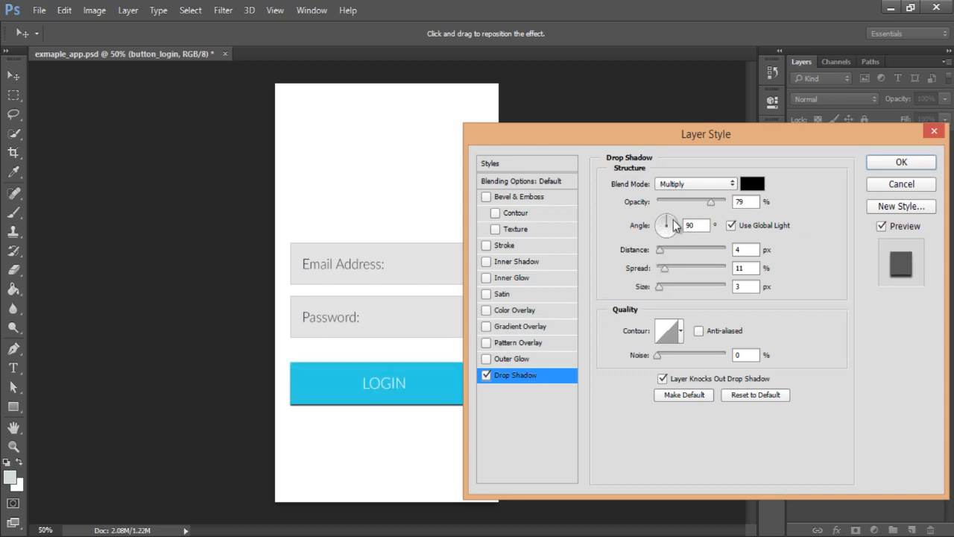
- Try different shadow angles on the login button, ending at -90°, with the shadow distance set to 8 px
{"action": "mouse_move", "coordinate": [673, 221]}
{"action": "left_mouse_down"}
{"action": "mouse_move", "coordinate": [670, 236]}
{"action": "mouse_move", "coordinate": [676, 219]}
{"action": "left_mouse_up"}
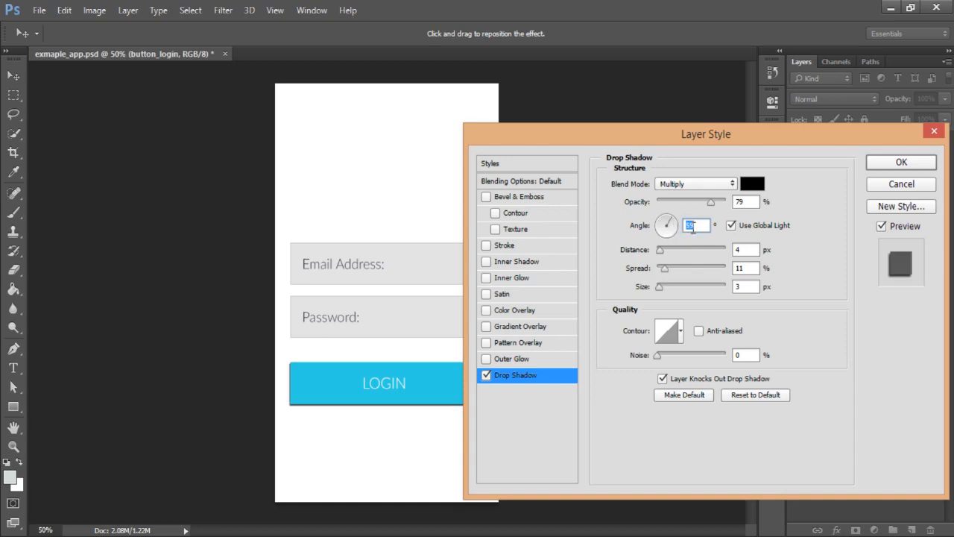
{"action": "type", "text": "90"}
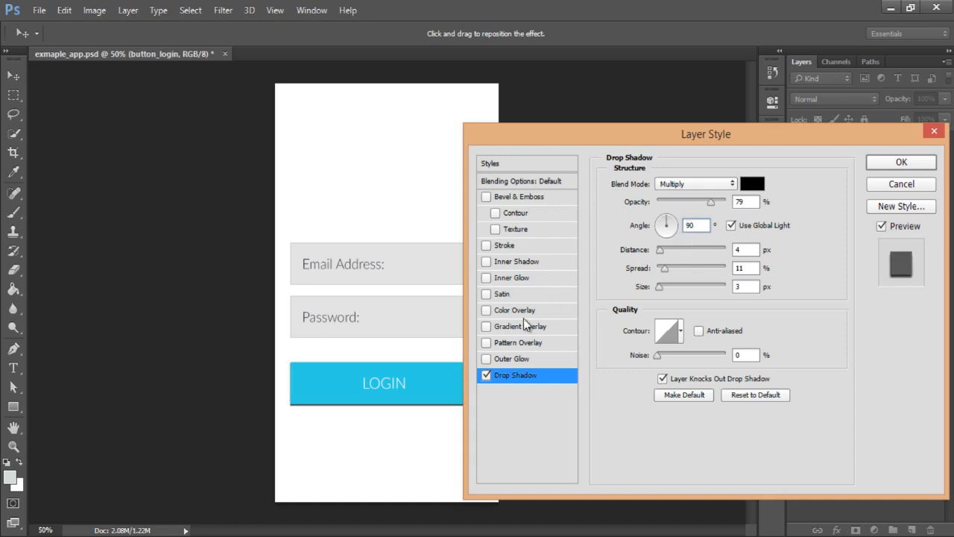
{"action": "mouse_move", "coordinate": [665, 291]}
{"action": "left_mouse_down"}
{"action": "mouse_move", "coordinate": [676, 290]}
{"action": "mouse_move", "coordinate": [659, 289]}
{"action": "left_mouse_up"}
{"action": "left_click_drag", "start_coordinate": [660, 250], "coordinate": [664, 250]}
{"action": "left_click", "coordinate": [700, 226]}
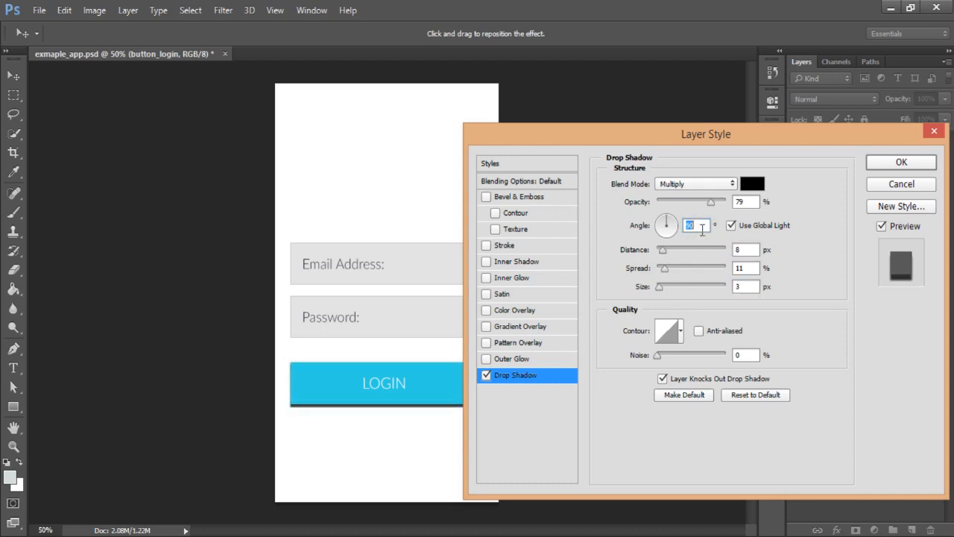
{"action": "type", "text": "-90"}
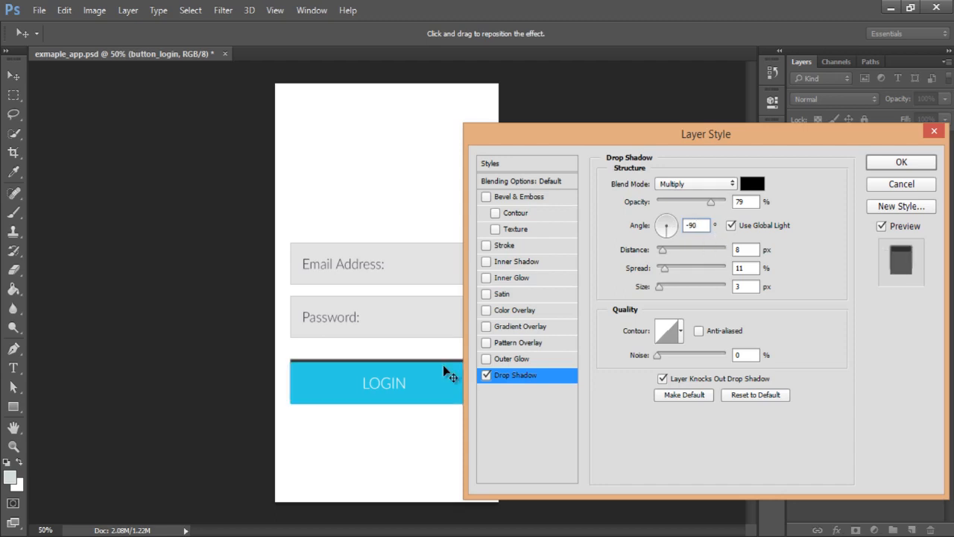
- Turn off the login button's Drop Shadow and enable a Gradient Overlay at 100% opacity
{"action": "left_click", "coordinate": [486, 375]}
{"action": "left_click", "coordinate": [520, 325]}
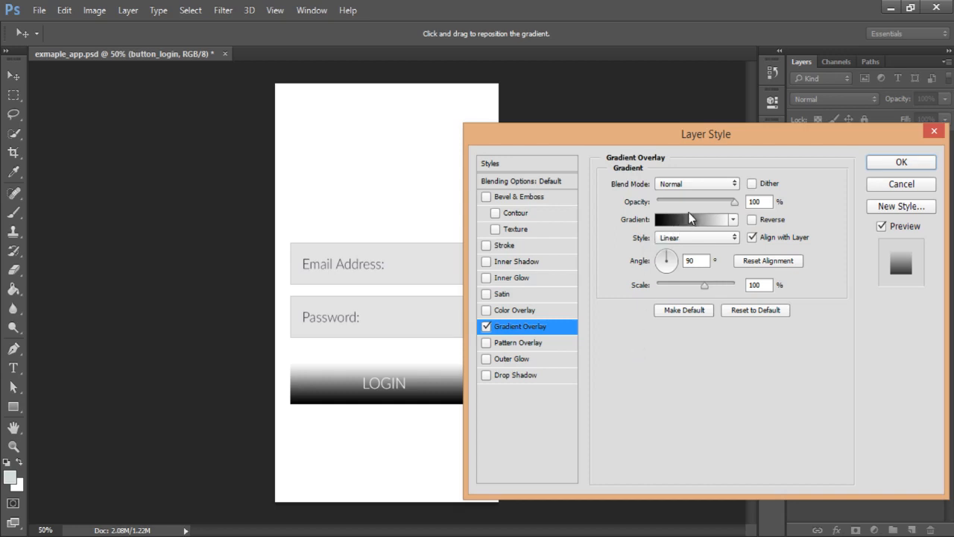
{"action": "mouse_move", "coordinate": [740, 203]}
{"action": "left_mouse_down"}
{"action": "mouse_move", "coordinate": [690, 201]}
{"action": "mouse_move", "coordinate": [752, 212]}
{"action": "left_mouse_up"}
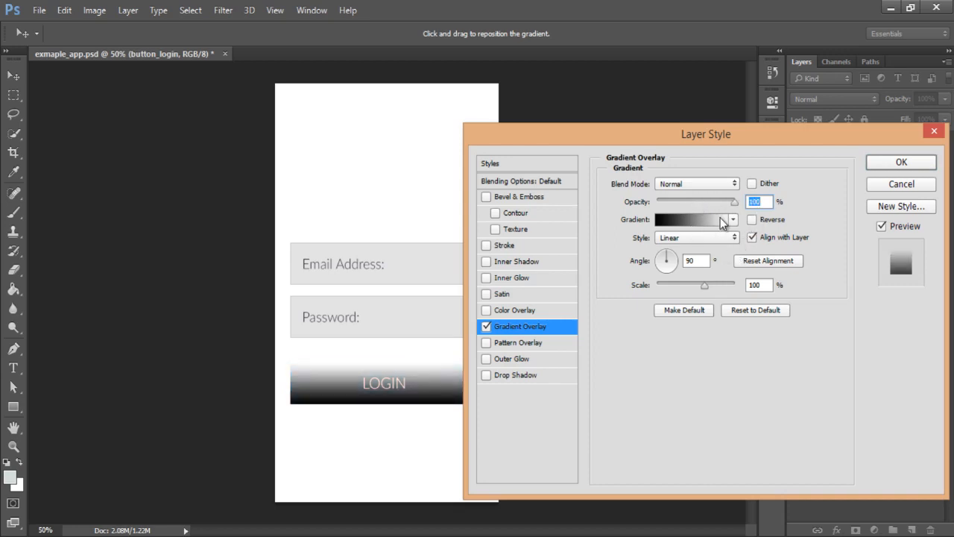
- Try red and green shades for the black starting stop of the login button's gradient overlay, ending on green
{"action": "left_click", "coordinate": [692, 220]}
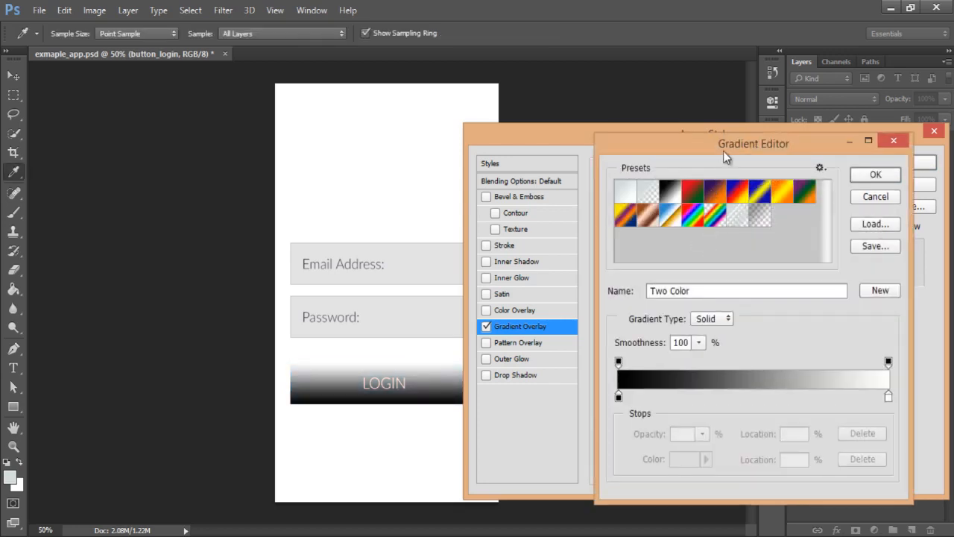
{"action": "left_click_drag", "start_coordinate": [727, 138], "coordinate": [619, 145]}
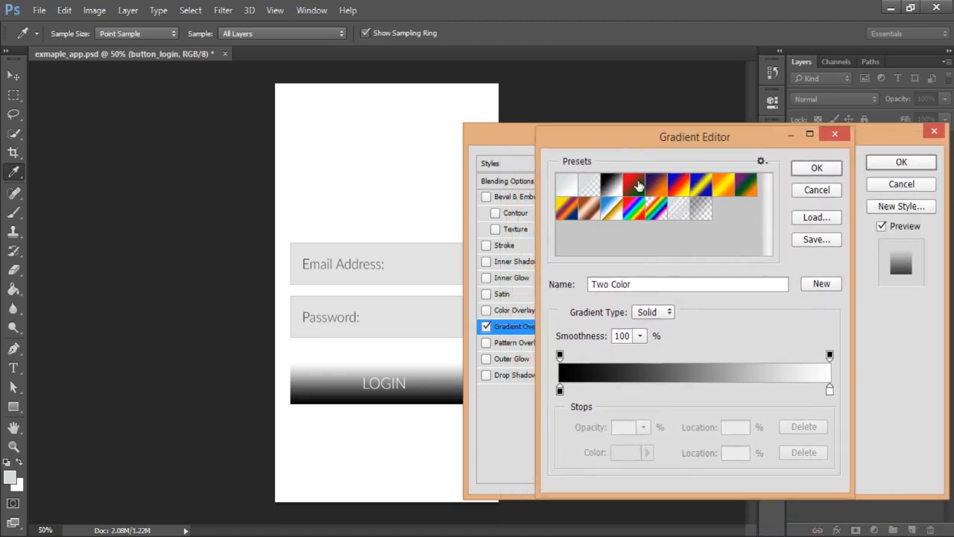
{"action": "left_click", "coordinate": [560, 390]}
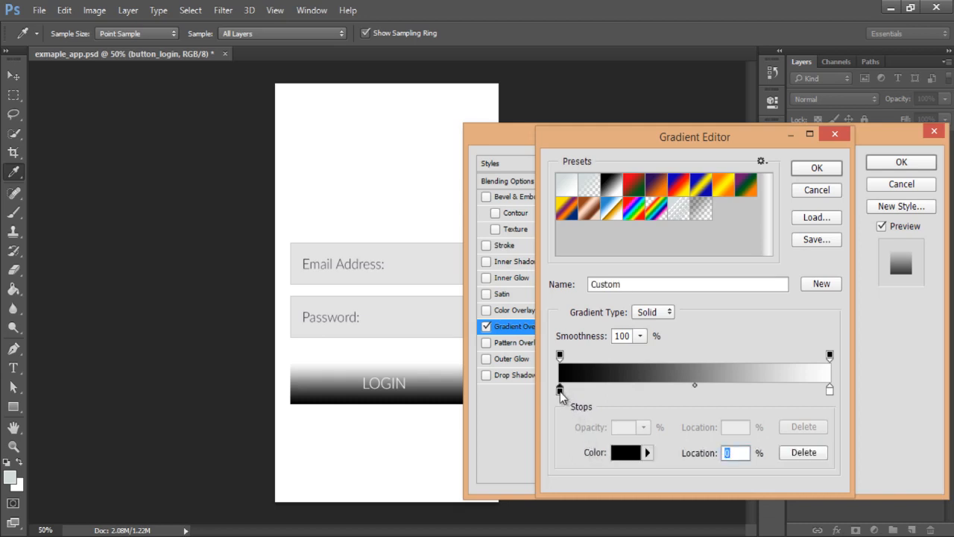
{"action": "double_click", "coordinate": [562, 395]}
{"action": "left_click_drag", "start_coordinate": [568, 363], "coordinate": [645, 217]}
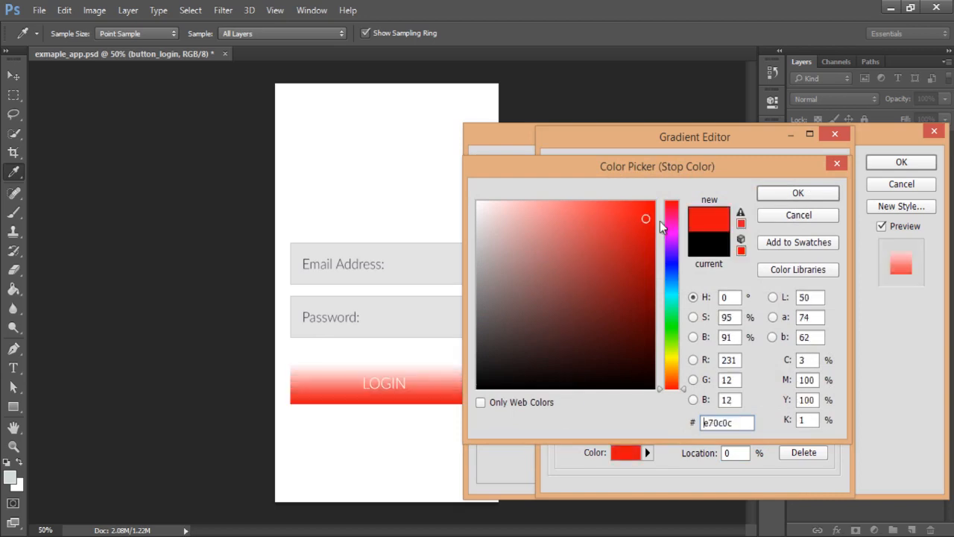
{"action": "left_click_drag", "start_coordinate": [672, 312], "coordinate": [672, 309]}
{"action": "left_click_drag", "start_coordinate": [642, 220], "coordinate": [630, 229]}
{"action": "left_click", "coordinate": [776, 196]}
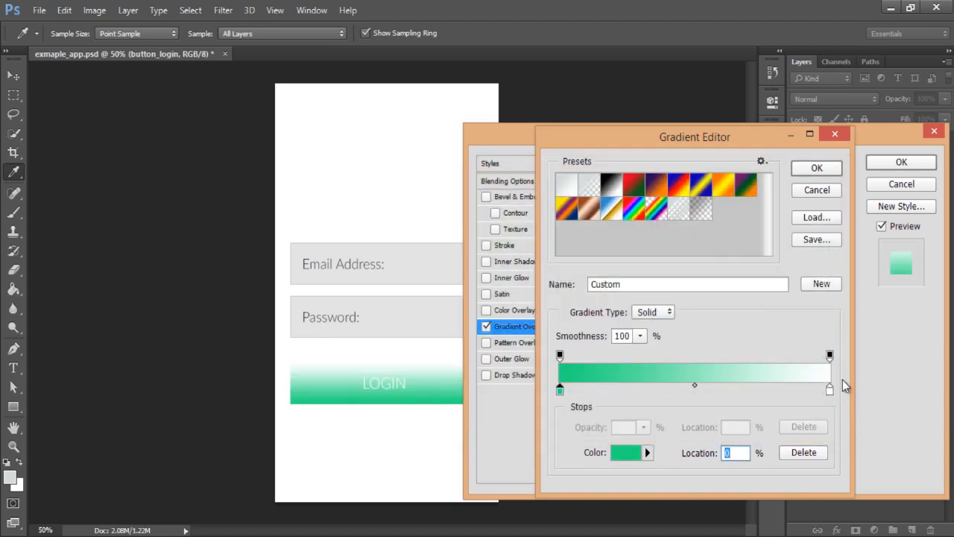
- Try blue #2bcfe3, green shades and gray #a6b2b4 for the gradient's white end stop, and discard the gradient edits
{"action": "double_click", "coordinate": [829, 389]}
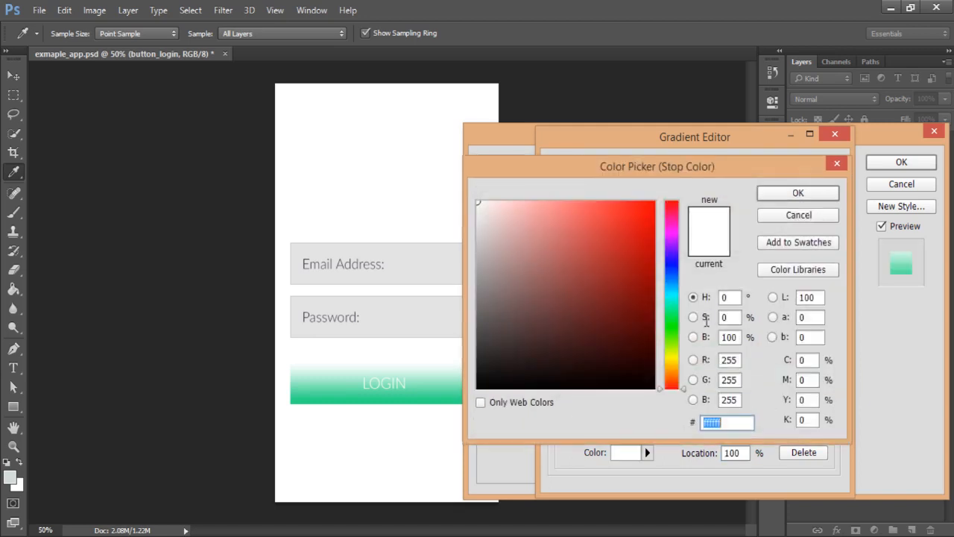
{"action": "type", "text": "2bcfe3"}
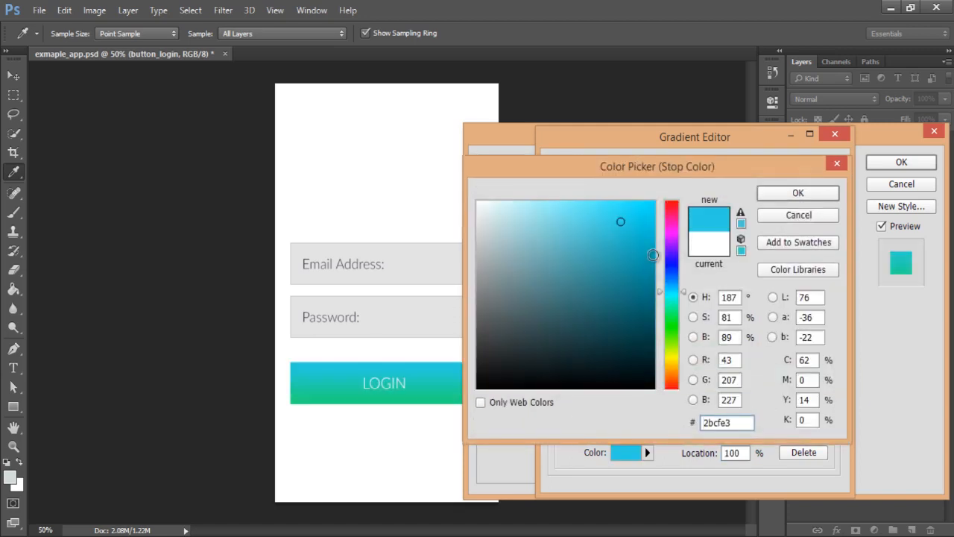
{"action": "left_click_drag", "start_coordinate": [672, 292], "coordinate": [671, 329]}
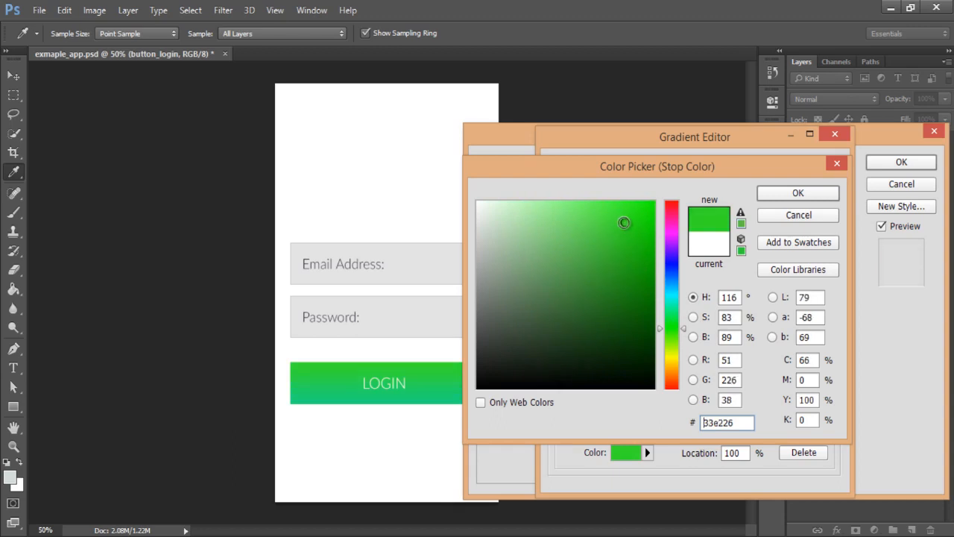
{"action": "left_click_drag", "start_coordinate": [624, 220], "coordinate": [613, 287]}
{"action": "left_click_drag", "start_coordinate": [672, 328], "coordinate": [671, 316]}
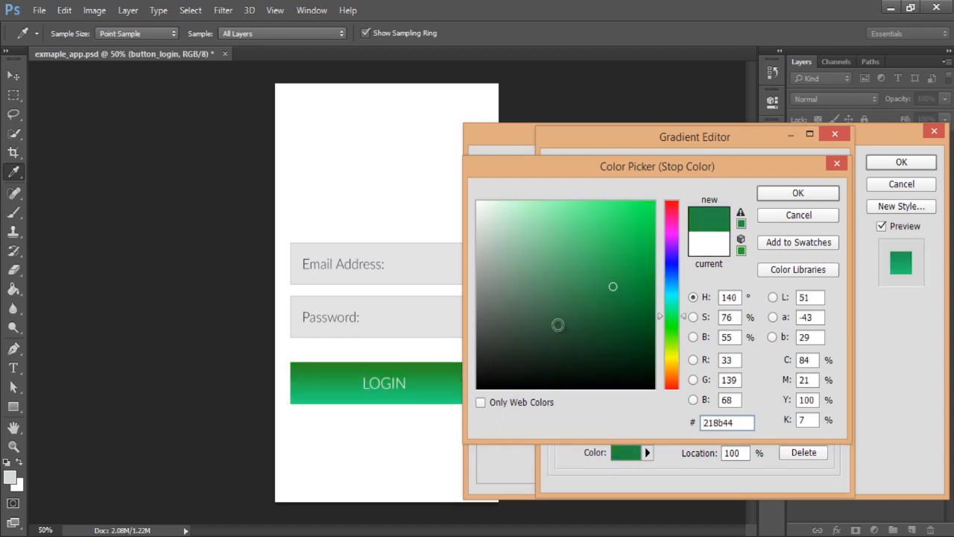
{"action": "left_click", "coordinate": [442, 387]}
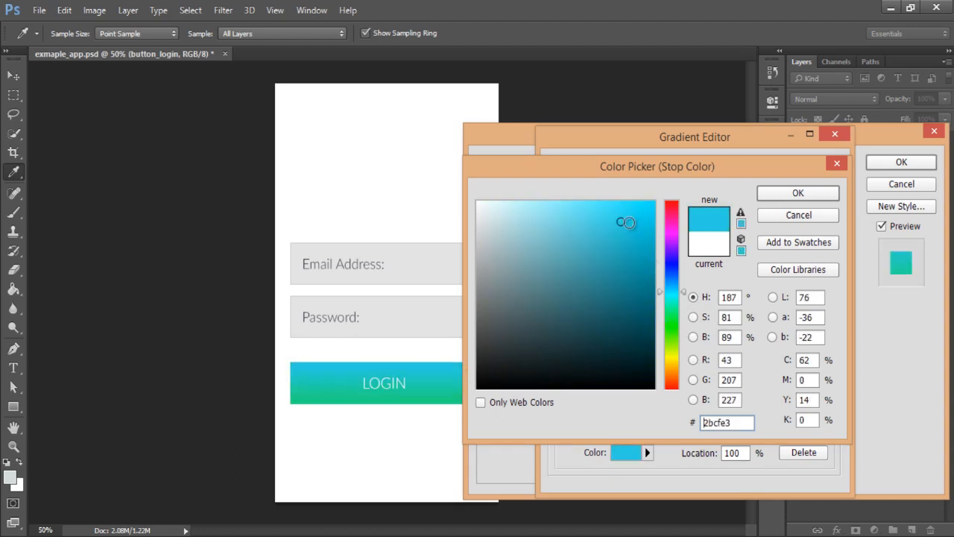
{"action": "mouse_move", "coordinate": [625, 222]}
{"action": "left_mouse_down"}
{"action": "mouse_move", "coordinate": [606, 279]}
{"action": "mouse_move", "coordinate": [546, 225]}
{"action": "mouse_move", "coordinate": [483, 214]}
{"action": "mouse_move", "coordinate": [492, 255]}
{"action": "left_mouse_up"}
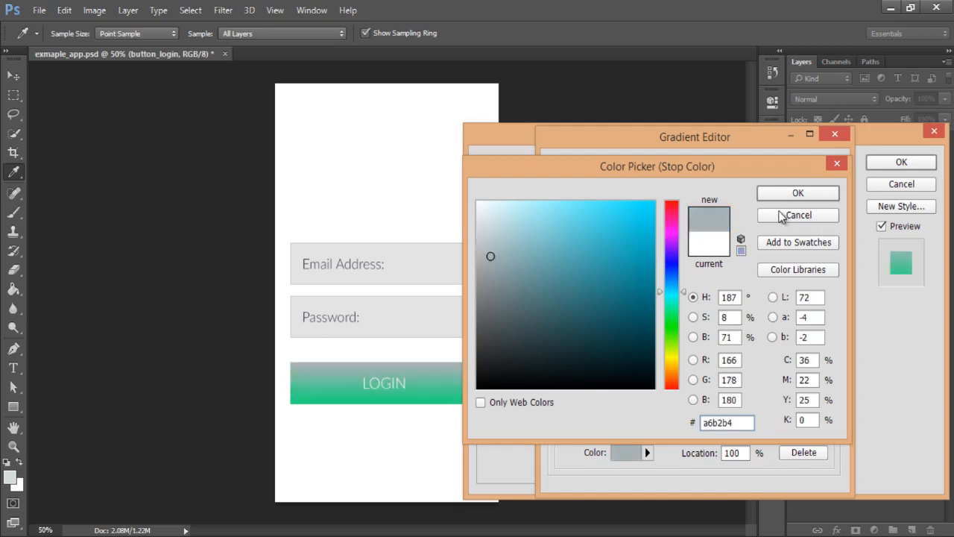
{"action": "left_click", "coordinate": [820, 194]}
{"action": "left_click", "coordinate": [815, 189]}
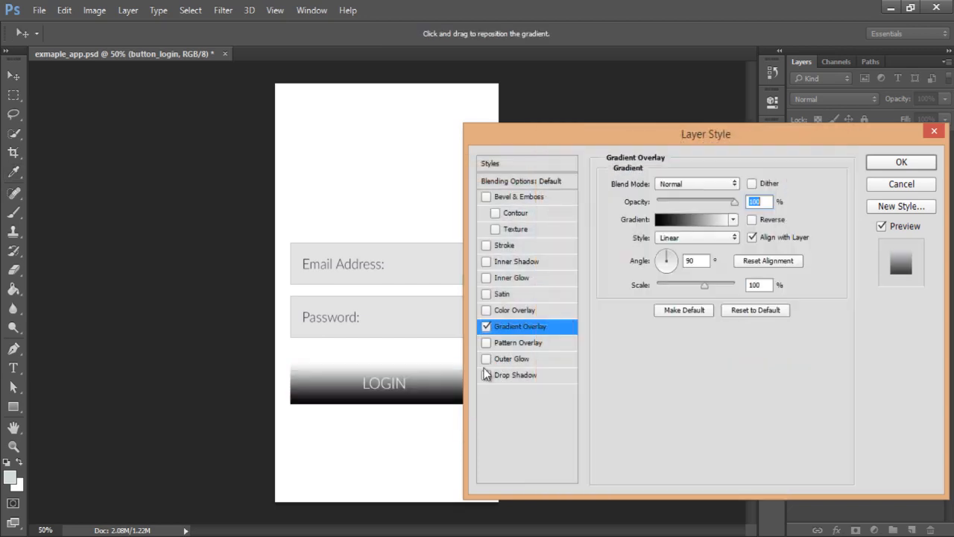
- Turn off the login button's Gradient Overlay and enable an Inner Shadow with a distance of 2 px
{"action": "left_click", "coordinate": [486, 326]}
{"action": "left_click", "coordinate": [537, 263]}
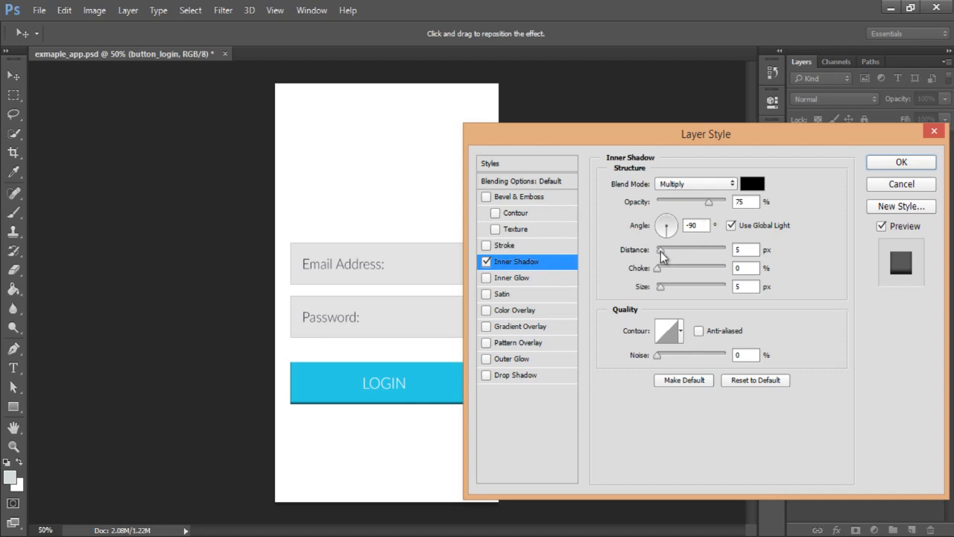
{"action": "mouse_move", "coordinate": [661, 254]}
{"action": "left_mouse_down"}
{"action": "mouse_move", "coordinate": [648, 254]}
{"action": "mouse_move", "coordinate": [661, 252]}
{"action": "left_mouse_up"}
- Set the login button's inner shadow angle to 90°
{"action": "left_click", "coordinate": [692, 228]}
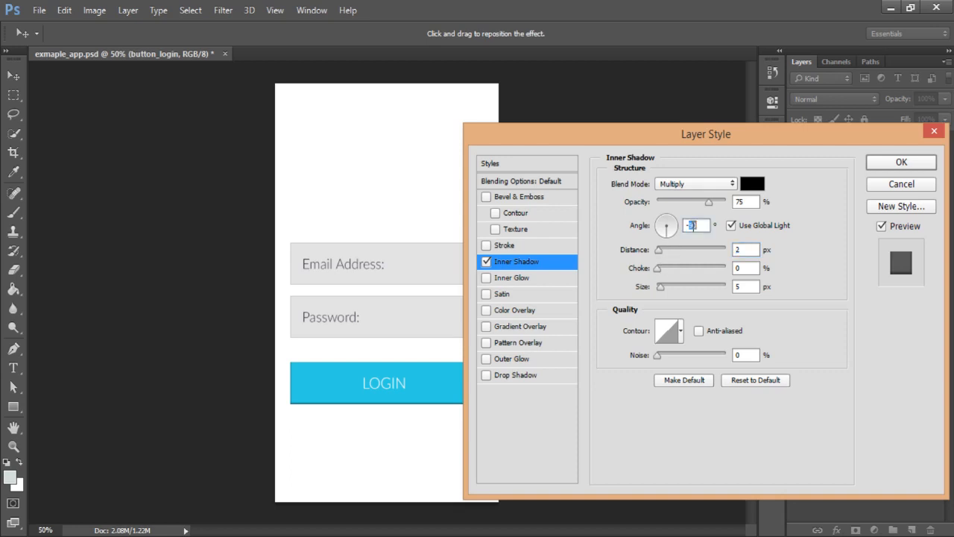
{"action": "left_click", "coordinate": [693, 229]}
{"action": "double_click", "coordinate": [693, 225]}
{"action": "type", "text": "9"}
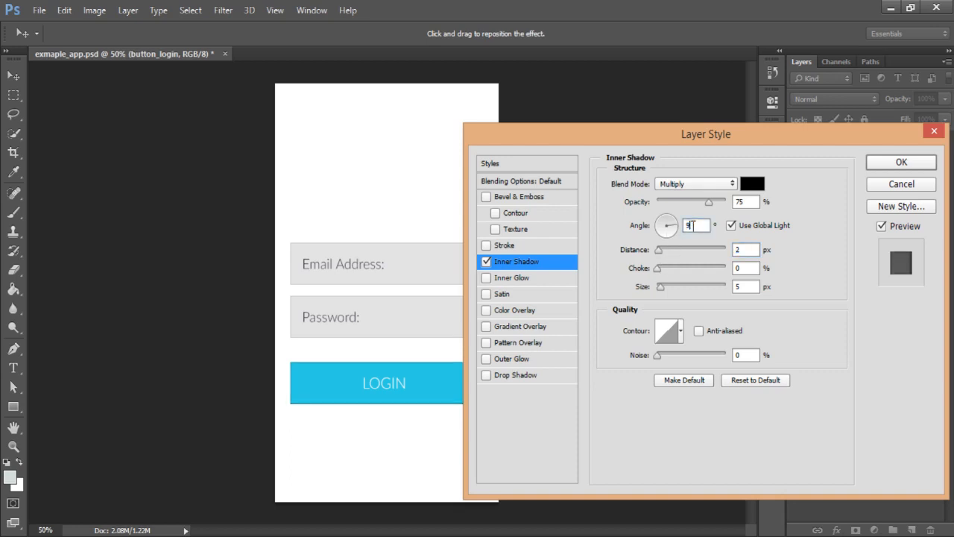
{"action": "type", "text": "00"}
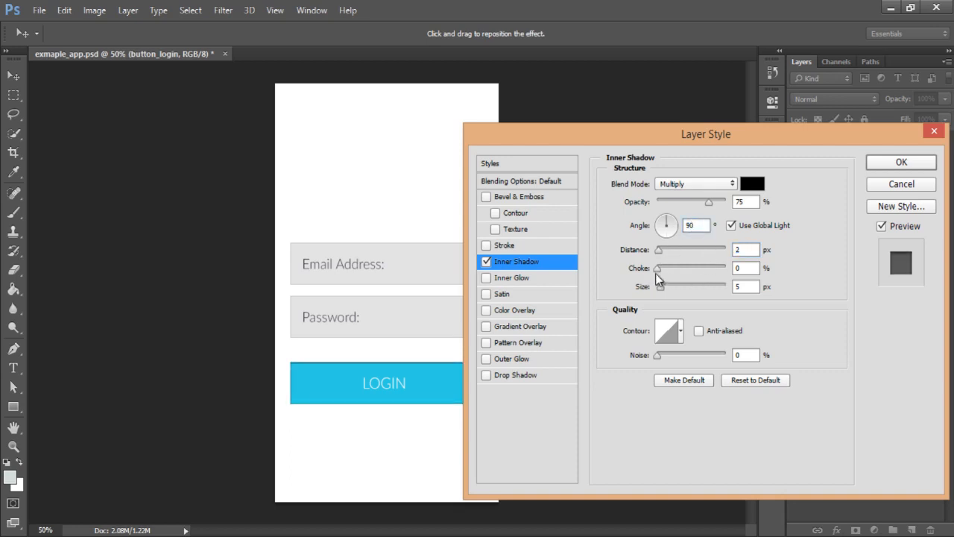
- Set the inner shadow's size to 40 px and its opacity to about 30%, and apply the layer style
{"action": "left_click_drag", "start_coordinate": [662, 291], "coordinate": [671, 294]}
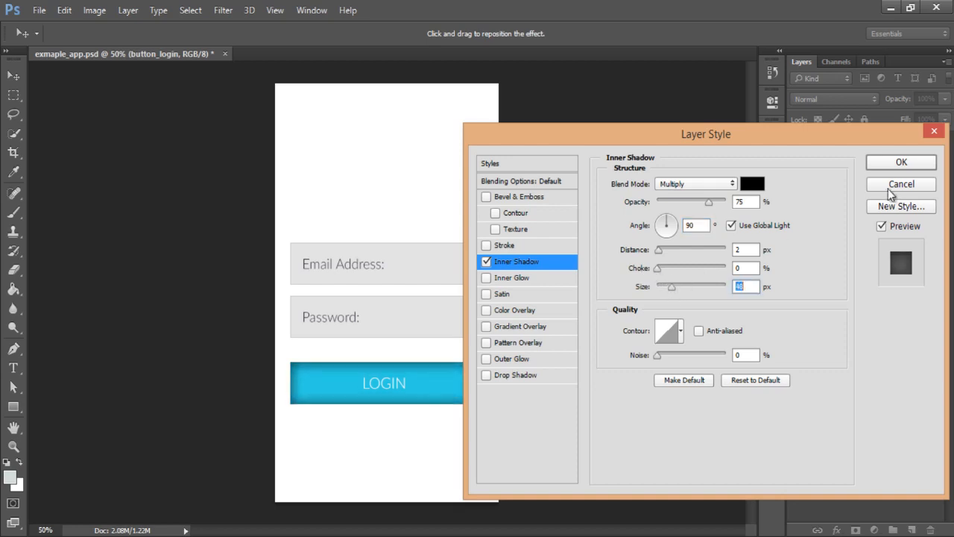
{"action": "left_click_drag", "start_coordinate": [875, 138], "coordinate": [896, 140]}
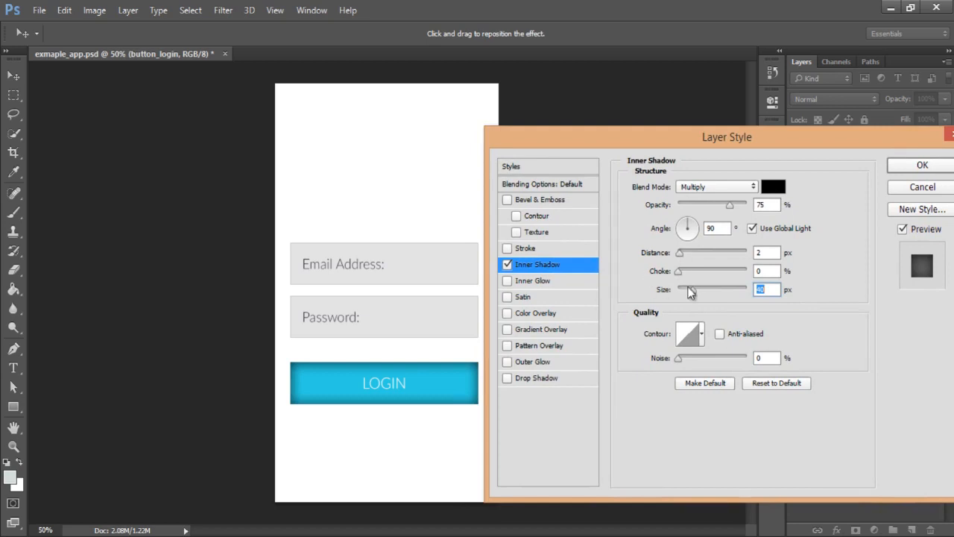
{"action": "left_click_drag", "start_coordinate": [731, 205], "coordinate": [698, 205]}
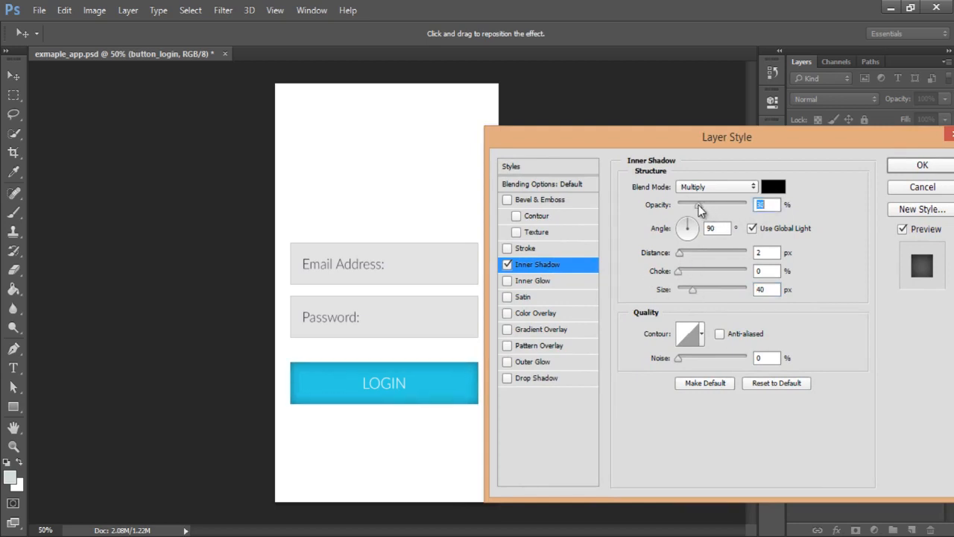
{"action": "left_click", "coordinate": [895, 165]}
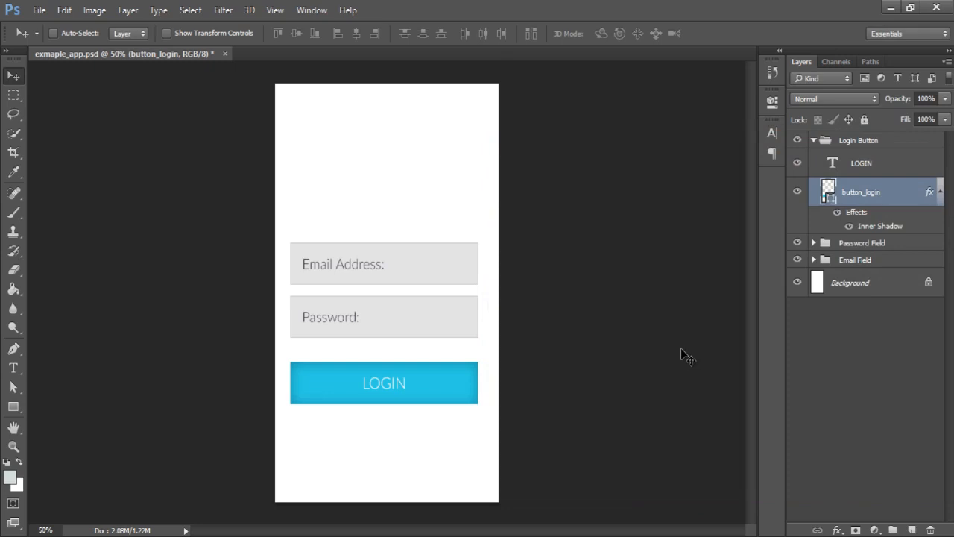